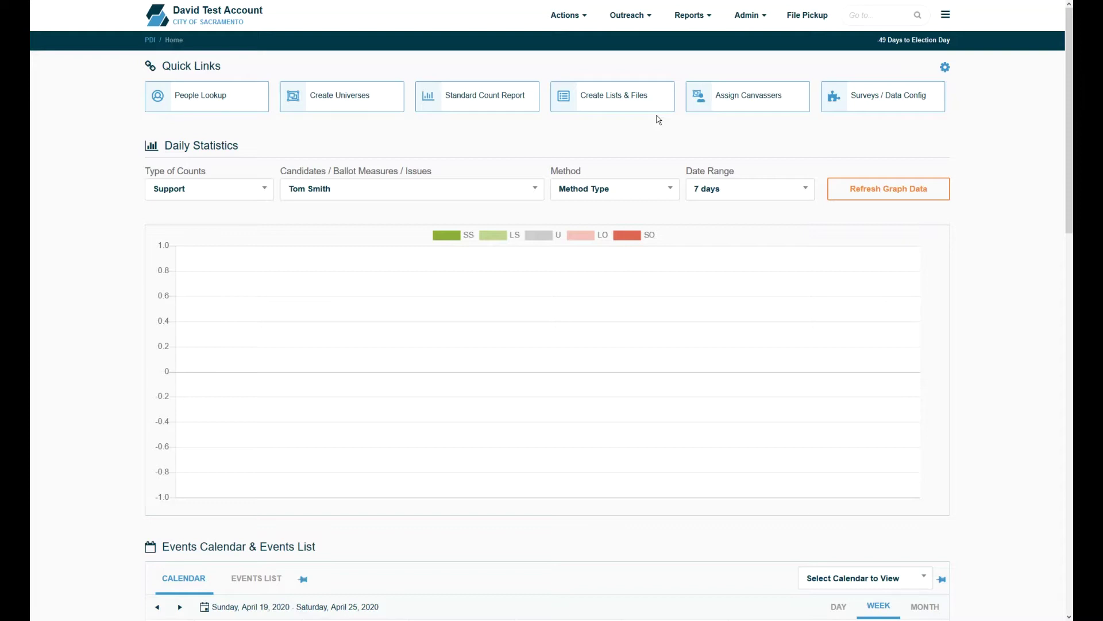
Step: Open the Create and Edit / Print Turf page under field canvassing and load the 18-21 universe on the map
click(643, 22)
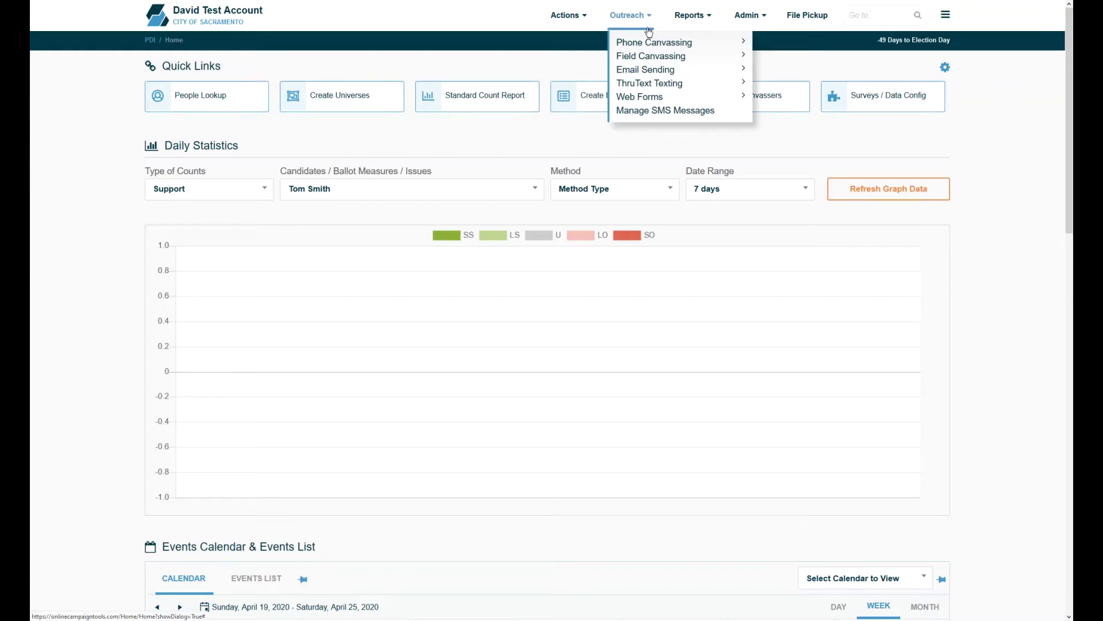
mouse_move(689, 59)
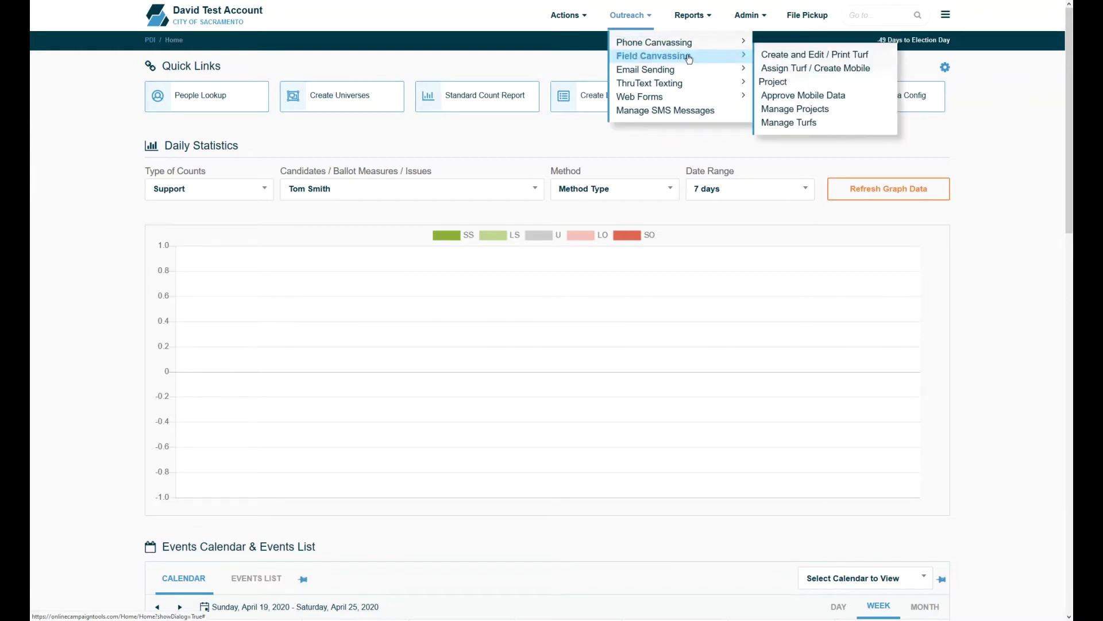
click(774, 60)
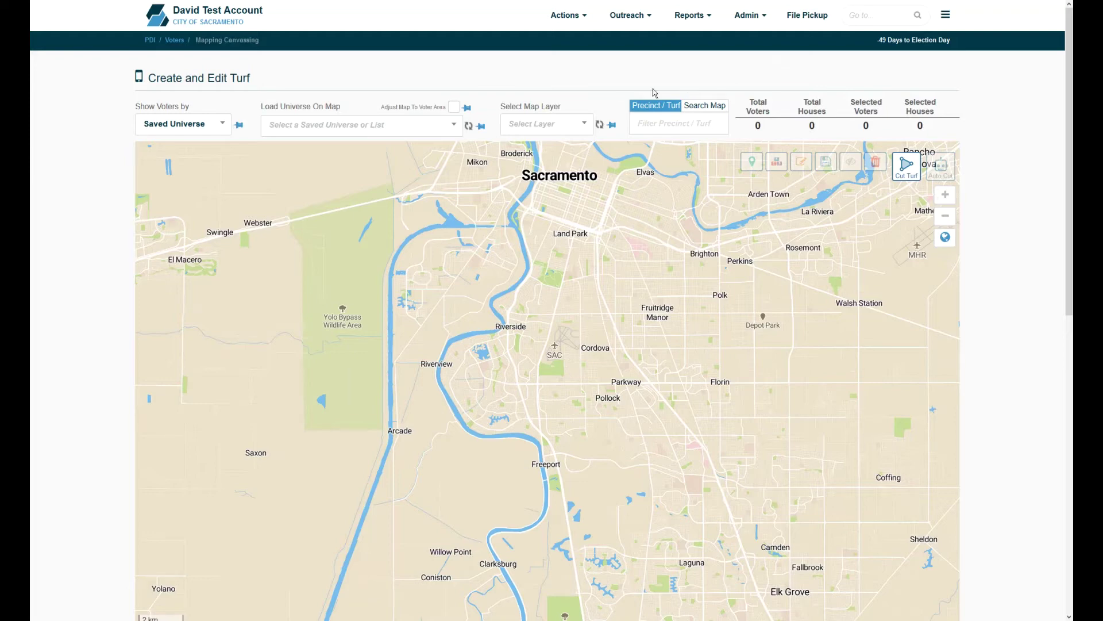
click(421, 126)
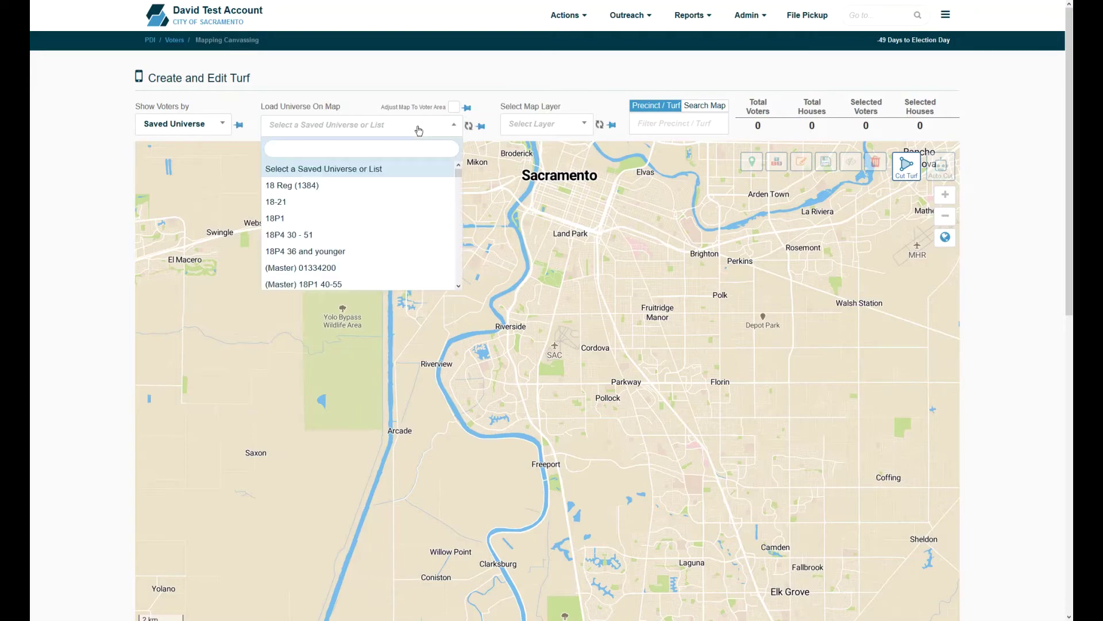
click(360, 201)
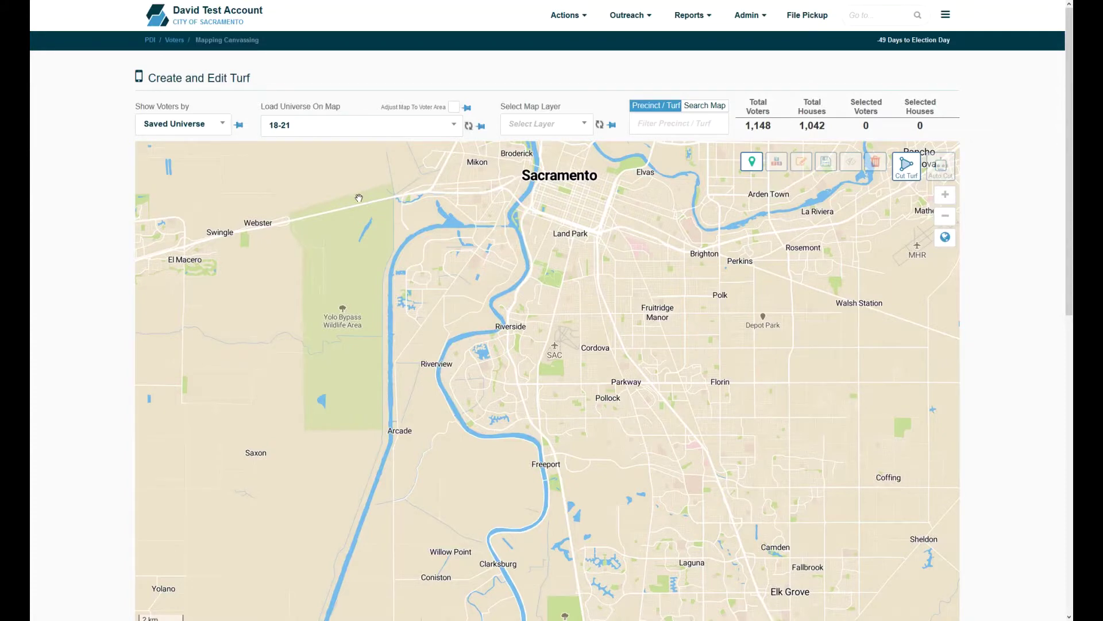
Step: Display the turfs Arden Area New 1 and Arden Area New 2 and select both areas on the map
drag(1069, 213, 1071, 510)
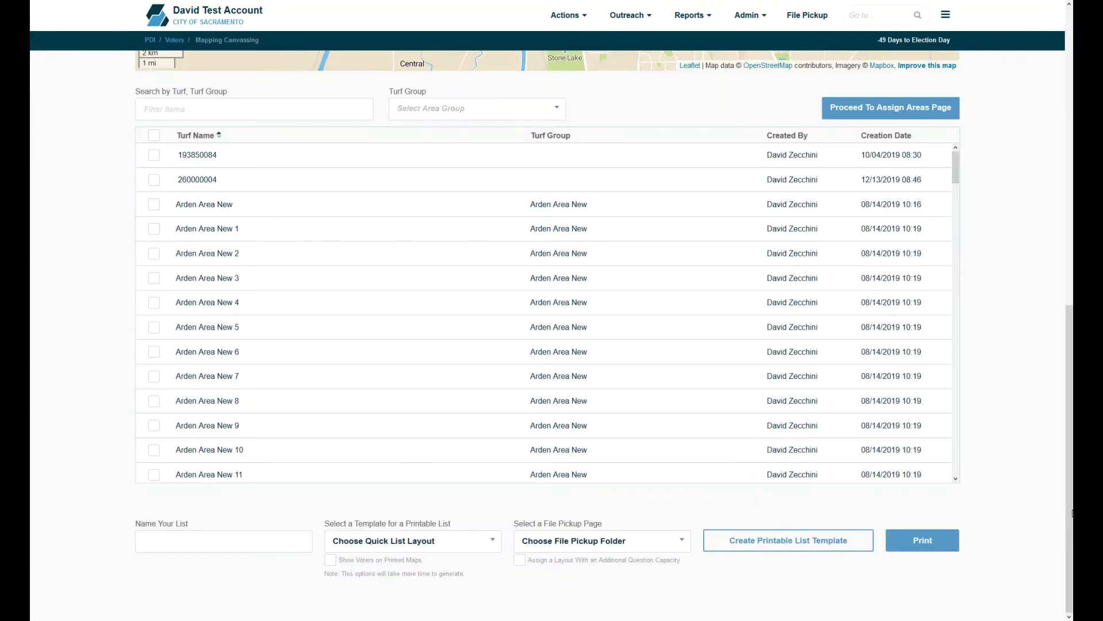
click(154, 254)
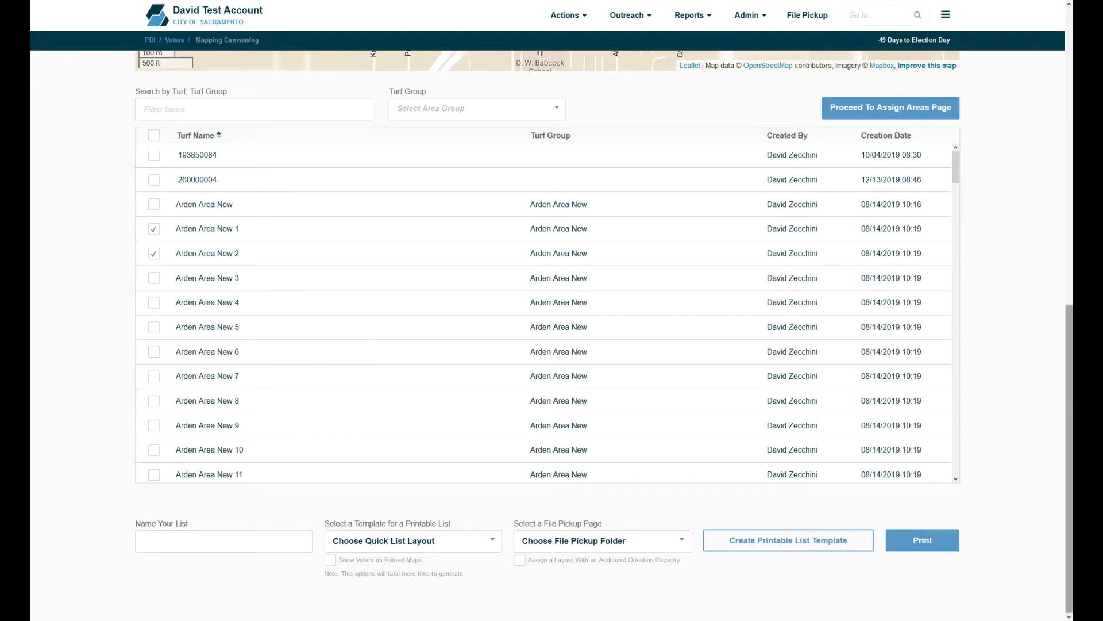
drag(1070, 405, 1073, 166)
scroll(1072, 167, up, 1)
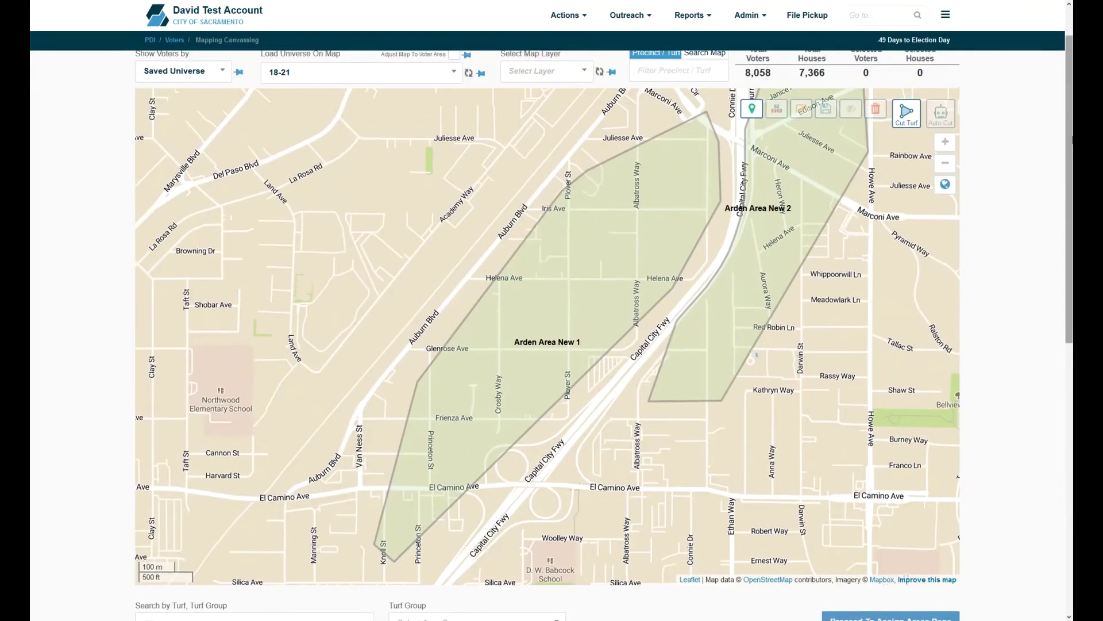
click(642, 200)
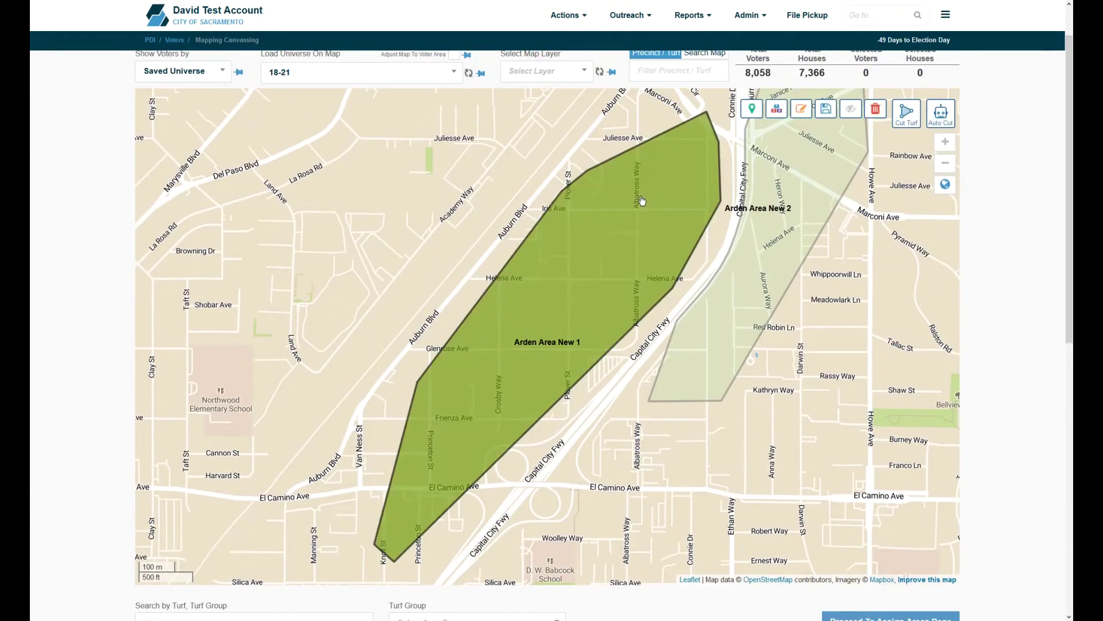
click(778, 183)
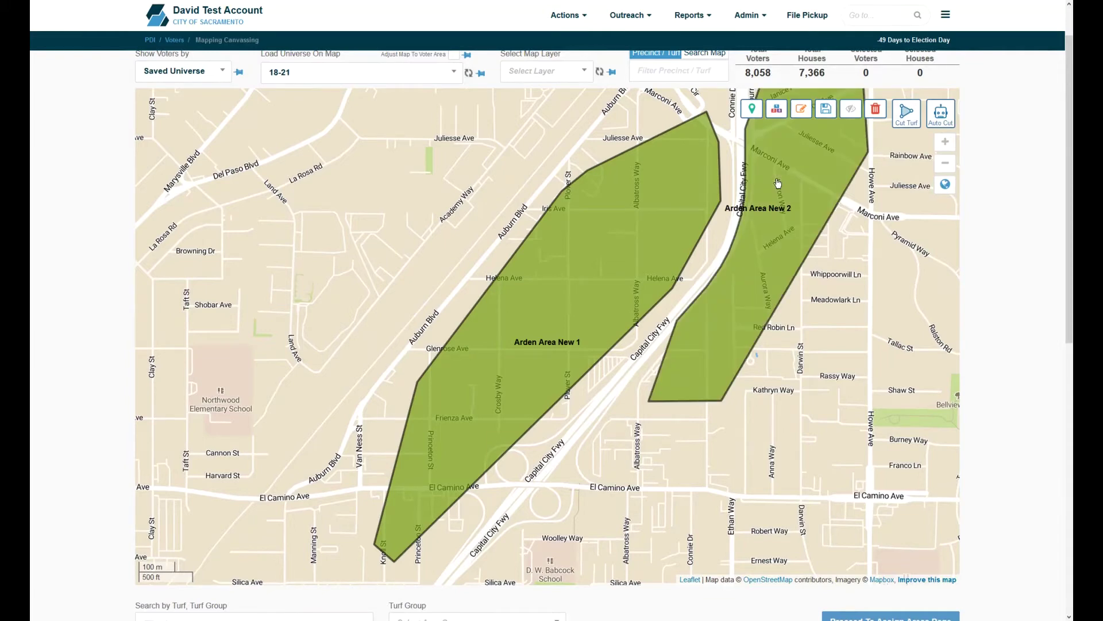
Step: Name the list Arden, choose the My List Template Carved Areas template, and enable showing voters on printed maps
drag(1070, 184, 1072, 528)
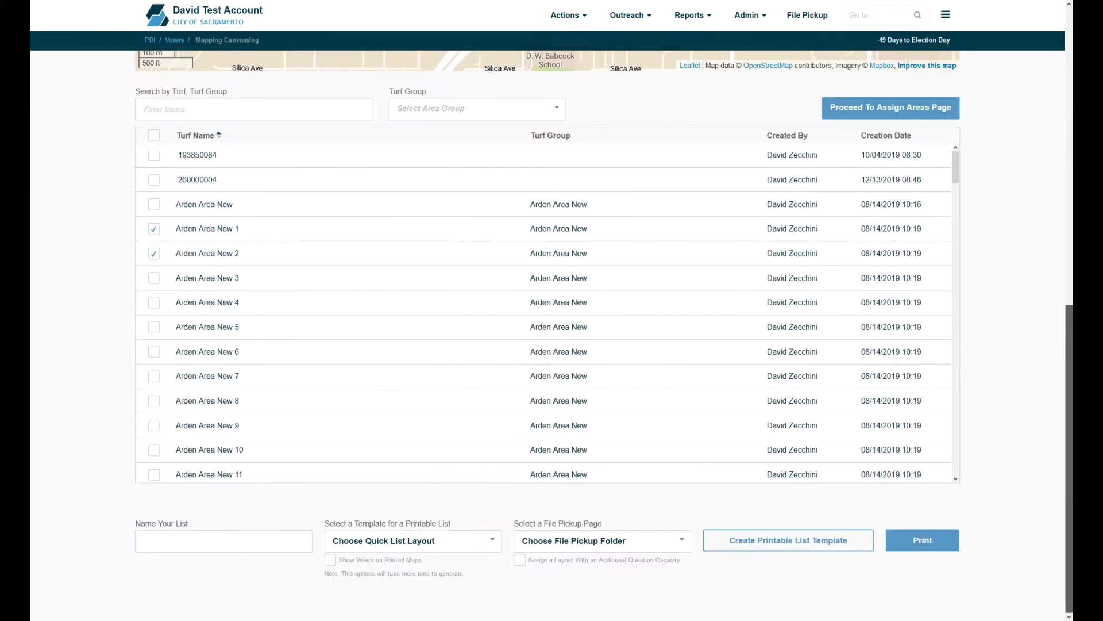
text(Arden)
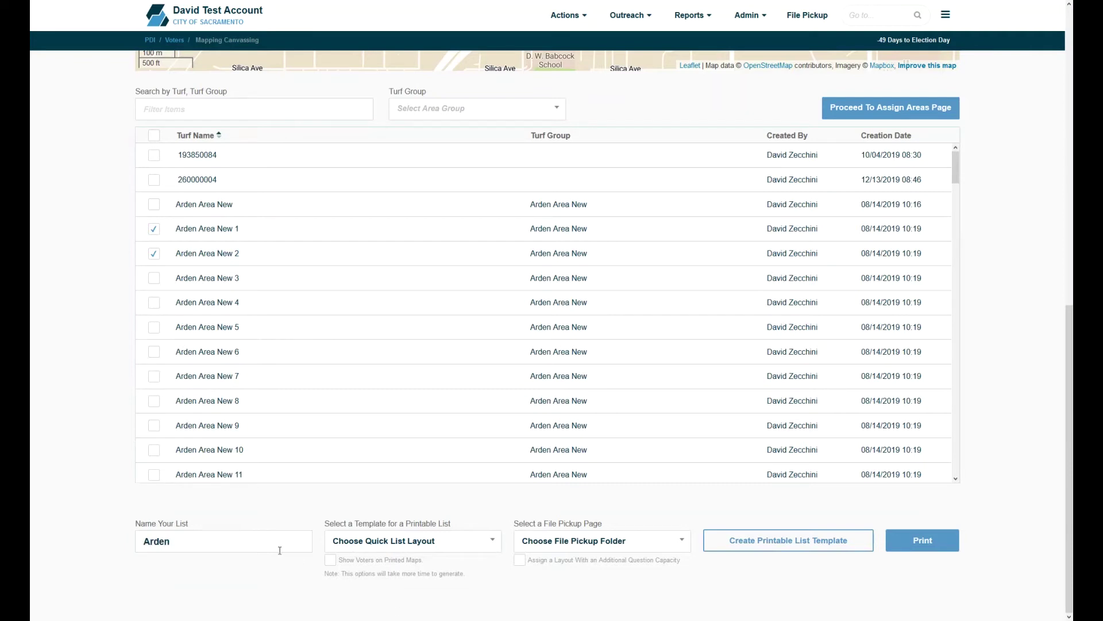
click(399, 549)
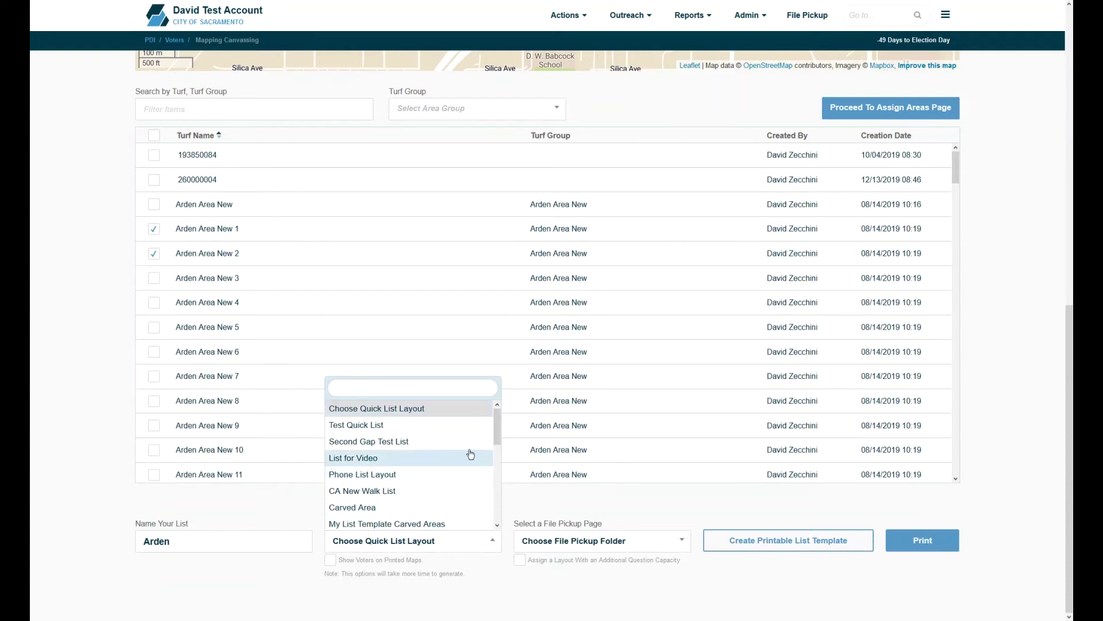
click(439, 523)
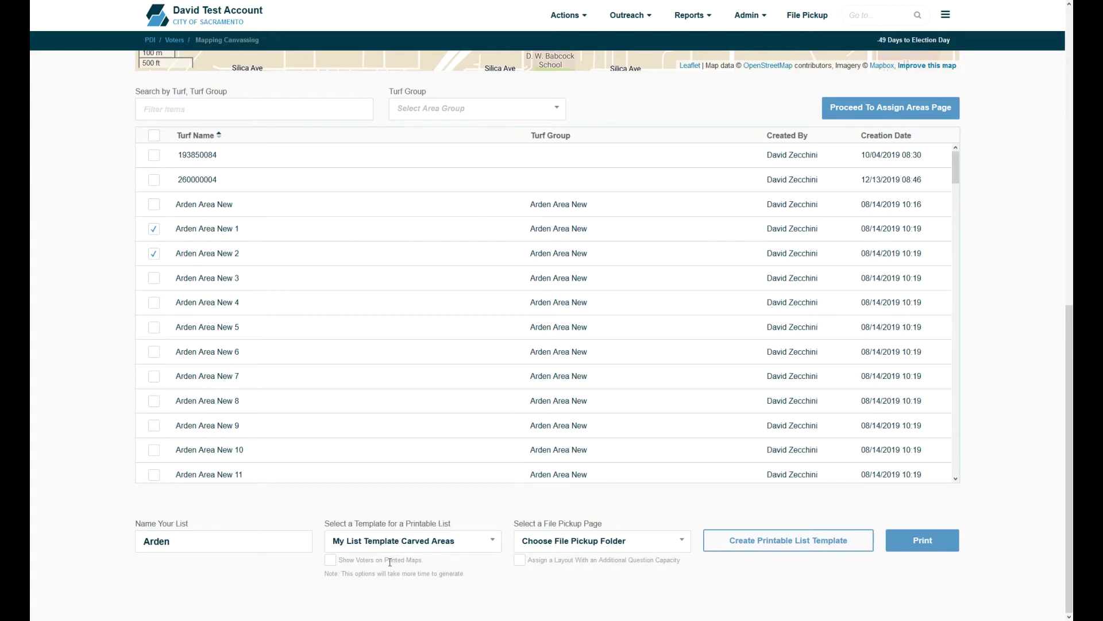
click(331, 561)
Step: Set the file pickup folder to Pickup and print the Arden list
click(541, 543)
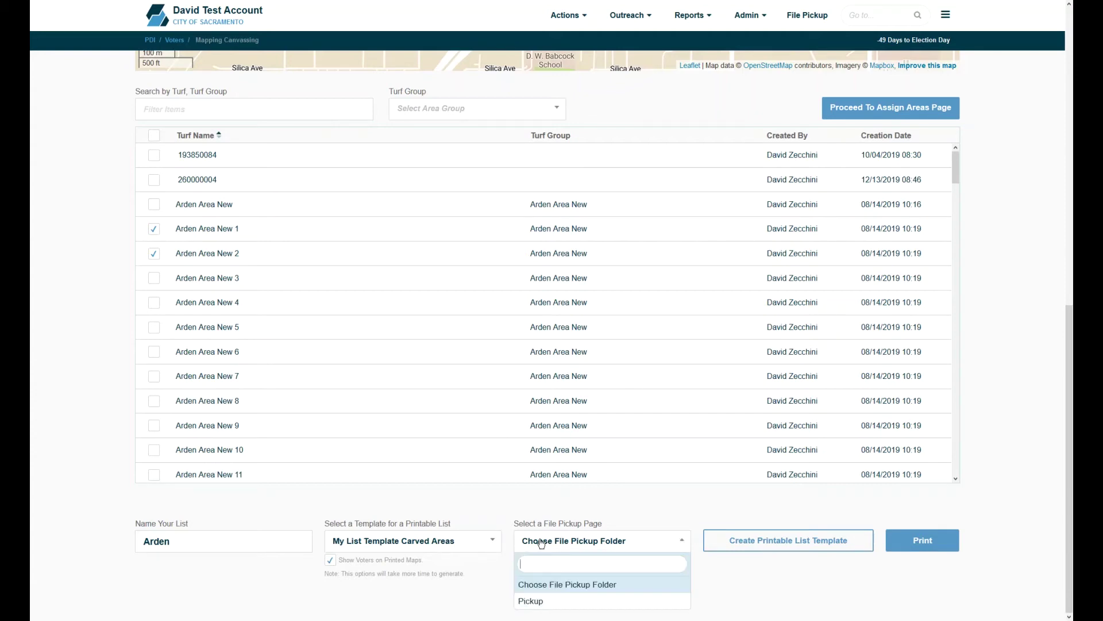
click(557, 603)
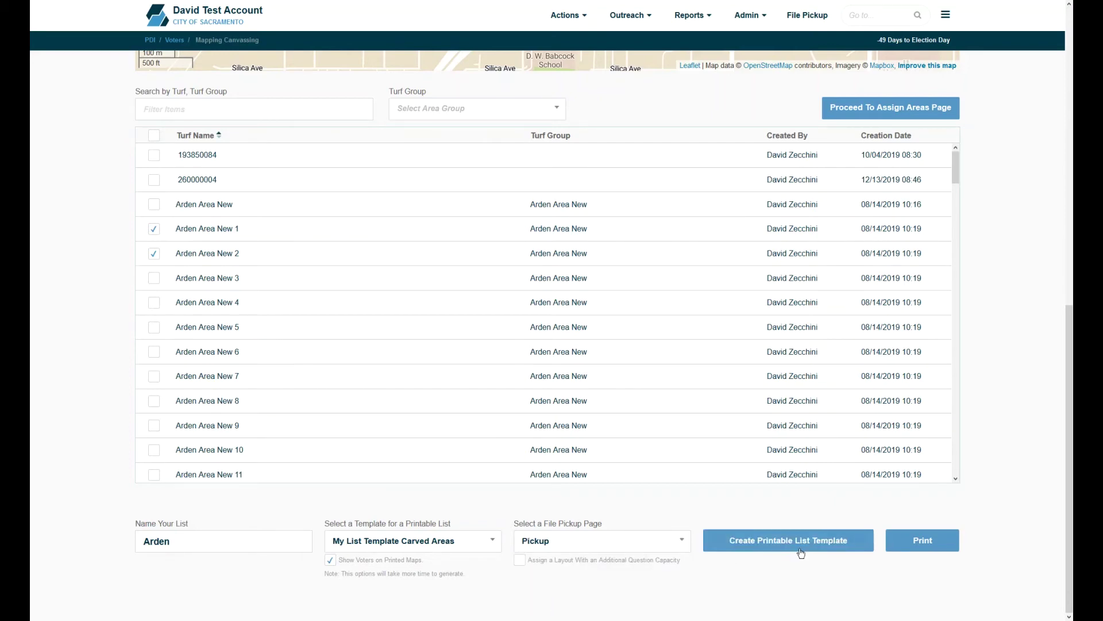
click(925, 549)
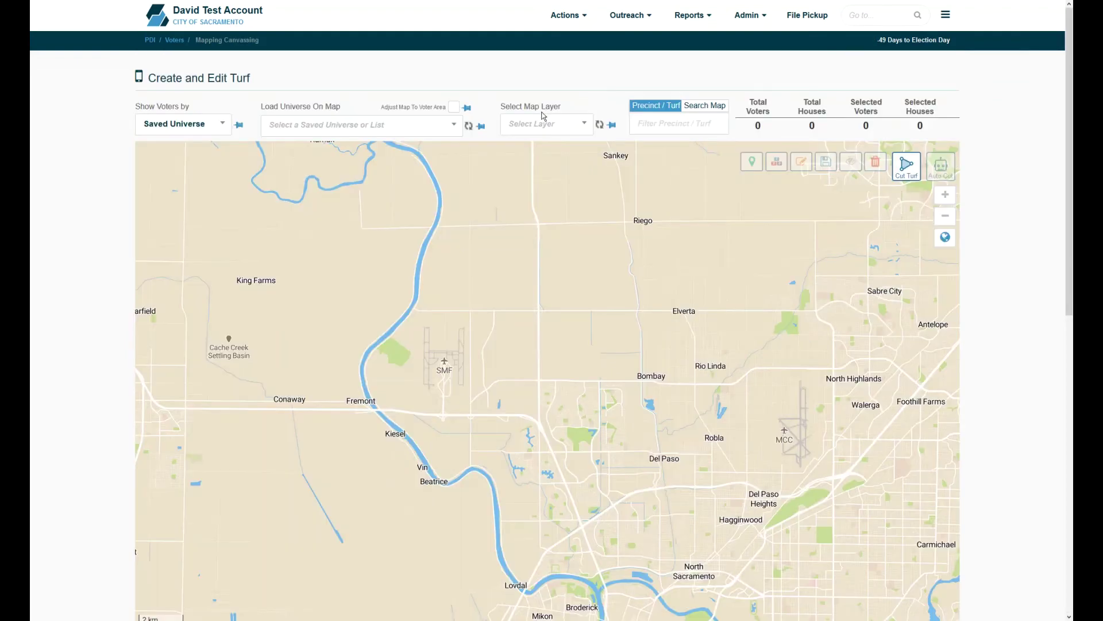
Step: Load the 18-21 universe on the map again and display the Precincts map layer
click(388, 131)
click(377, 199)
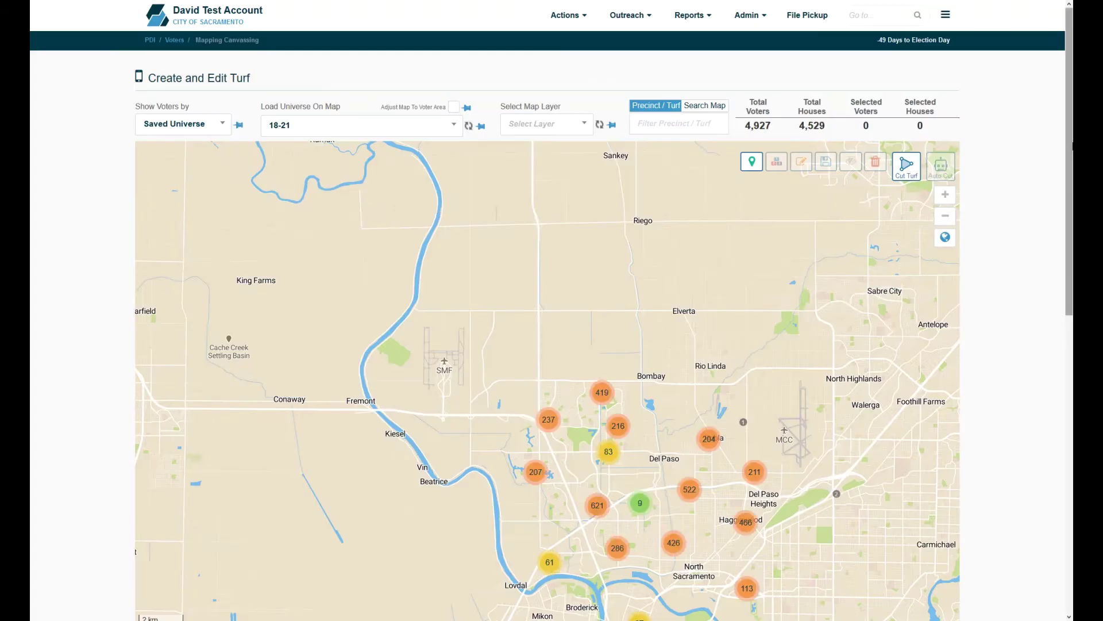
click(560, 130)
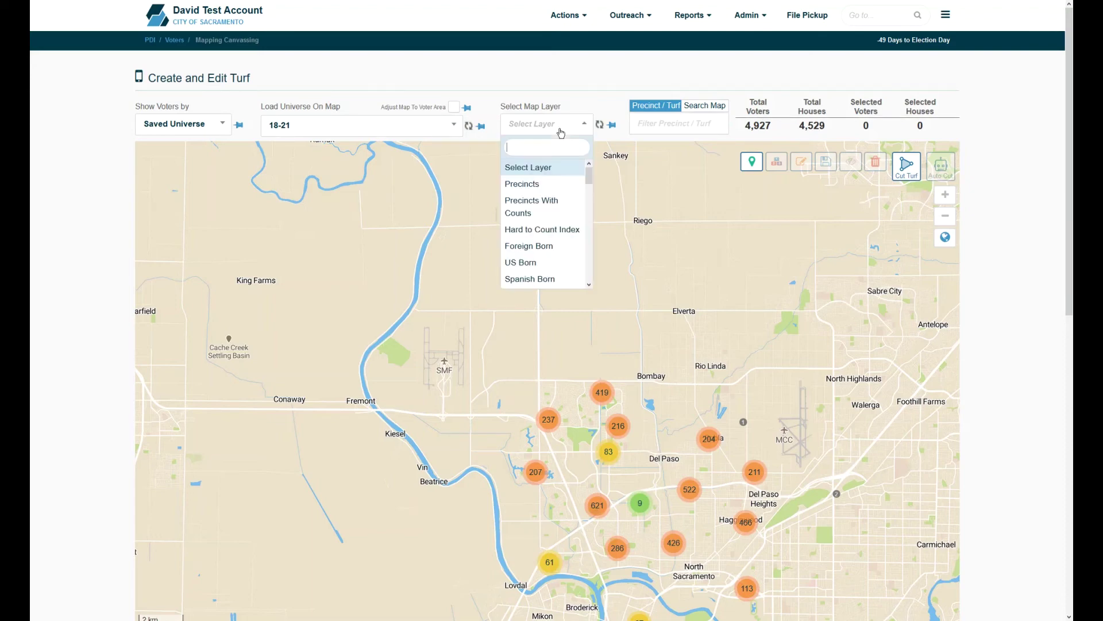
click(557, 182)
Step: Name the list Precincts, choose Precinct Template for the printable list, and enable showing voters on printed maps
drag(1070, 121, 1072, 167)
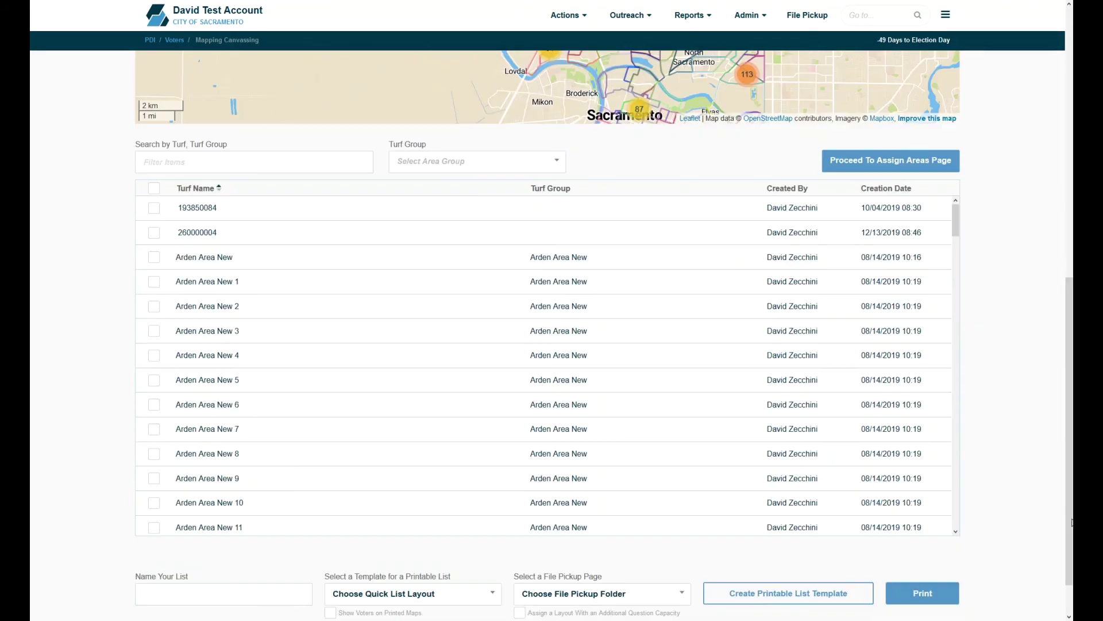
drag(1072, 298, 1072, 549)
click(269, 536)
text(Precincts)
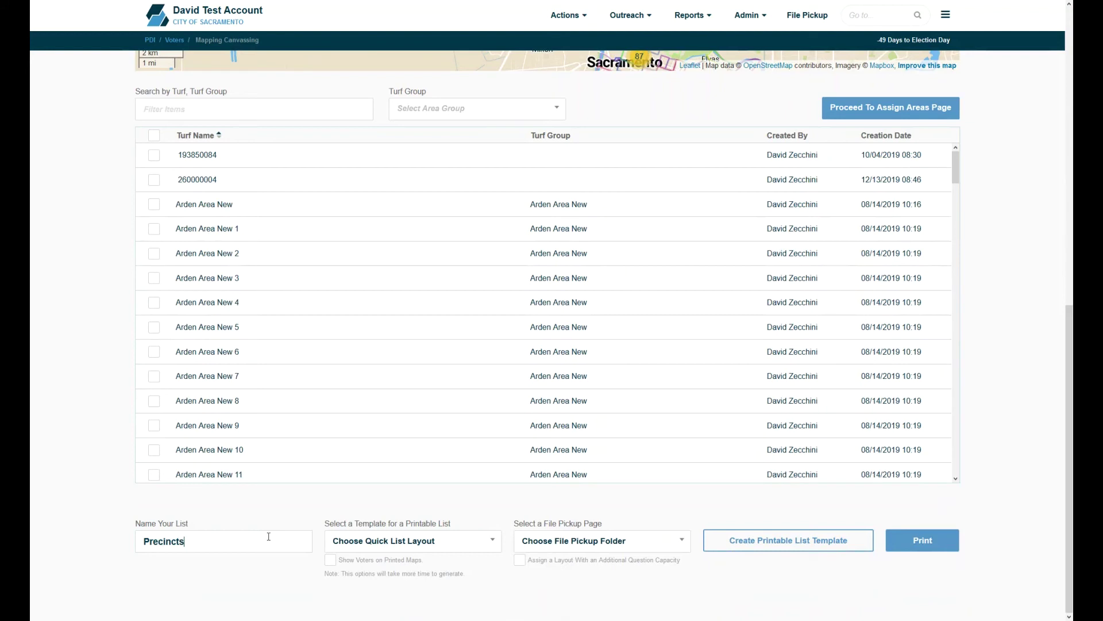
click(354, 543)
text(precin)
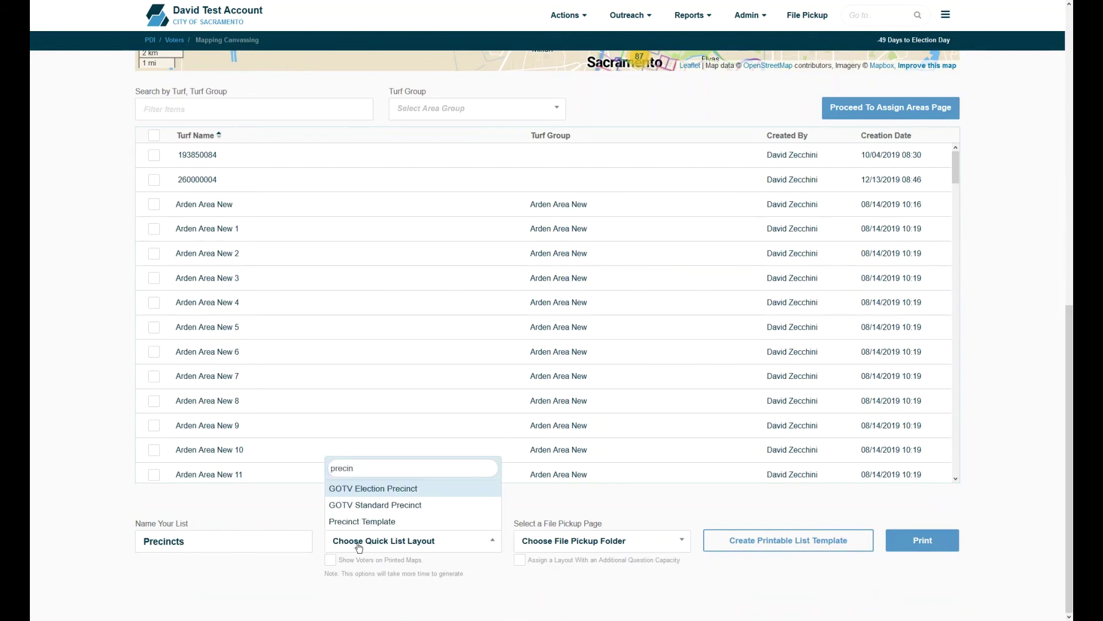
click(348, 521)
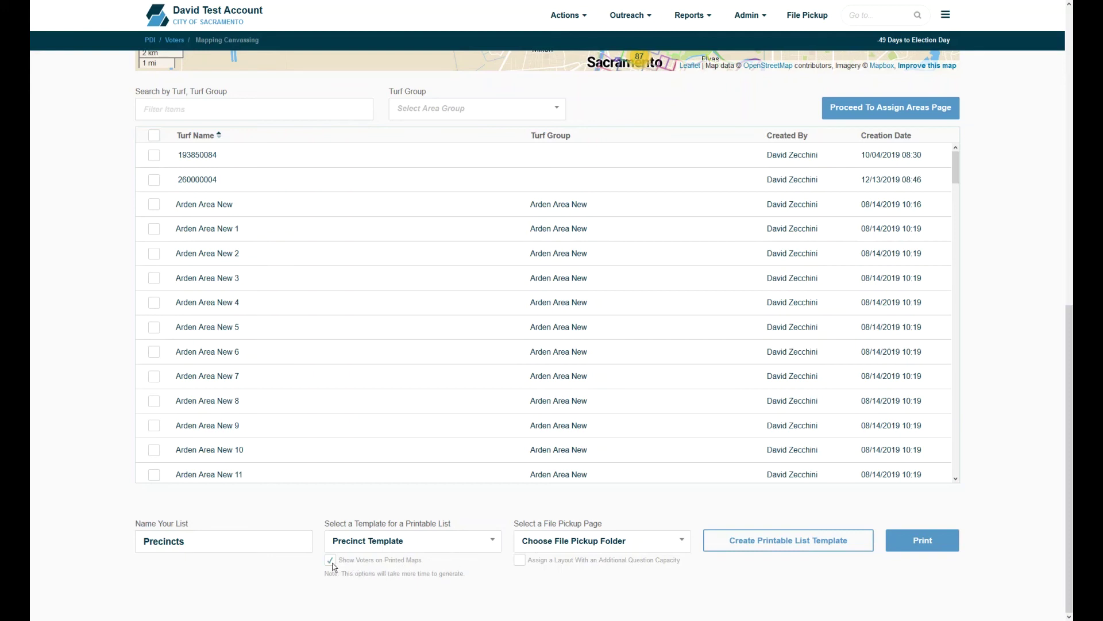
Step: Set the file pickup folder to Pickup and print the Precincts list
click(526, 543)
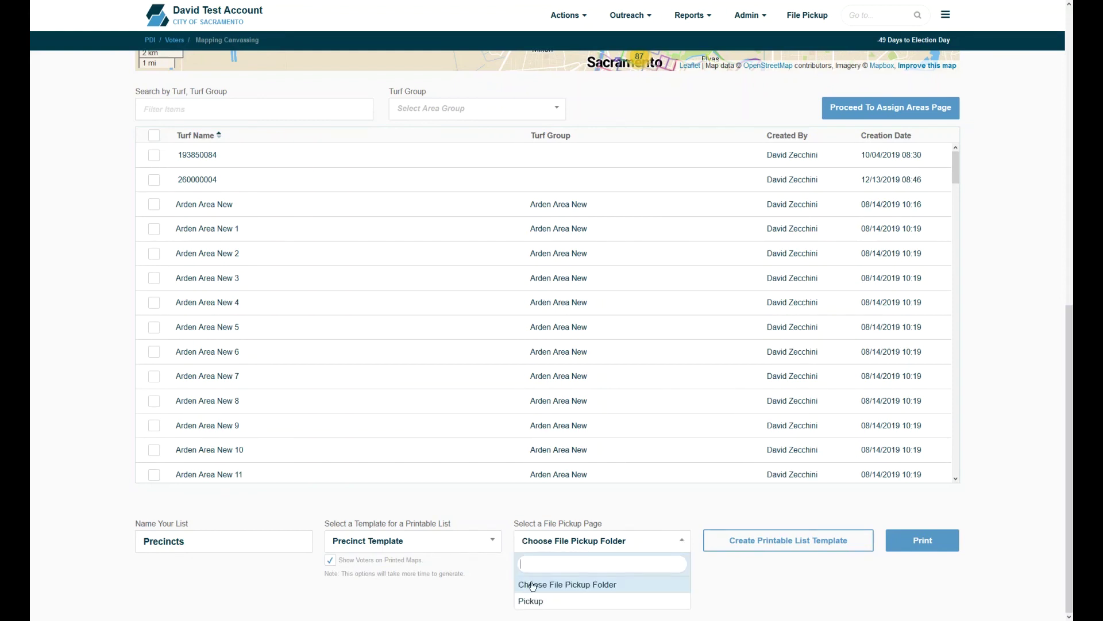
click(534, 600)
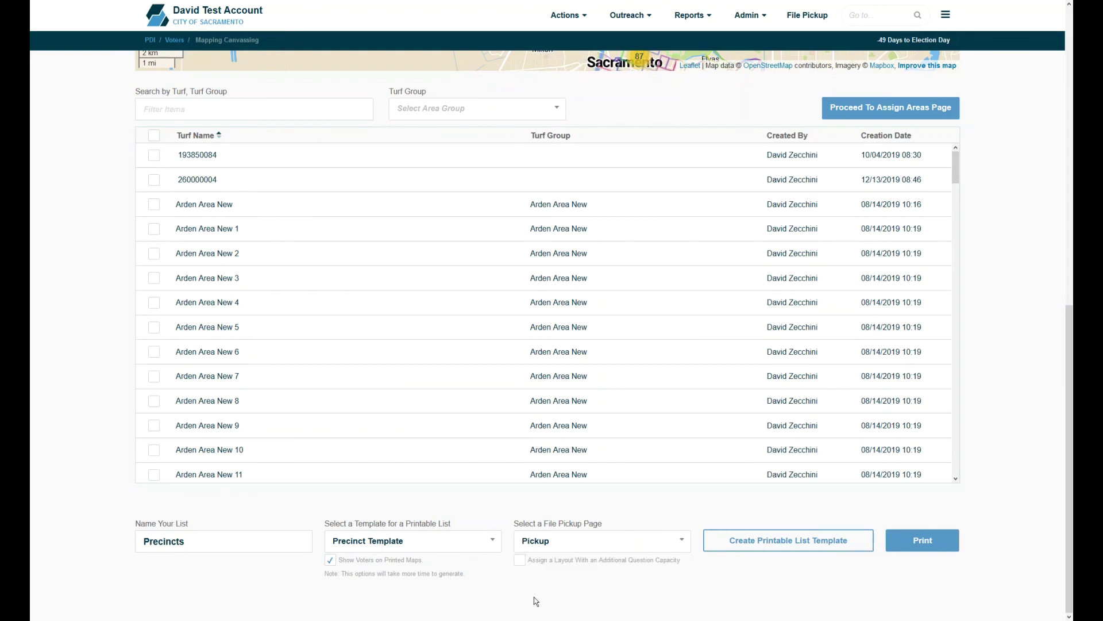
click(917, 545)
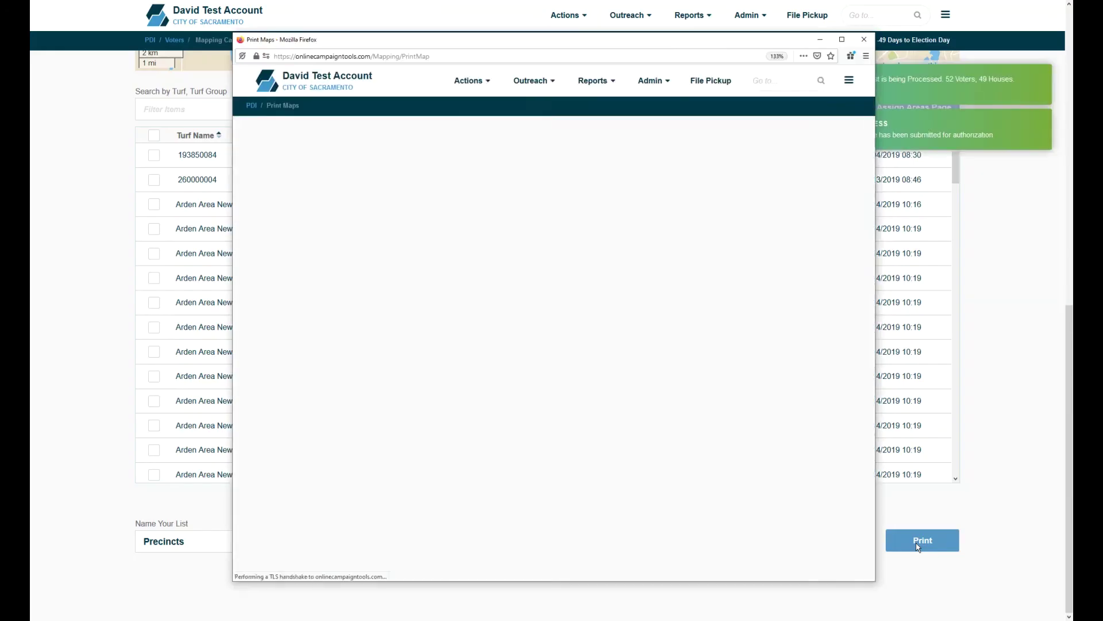